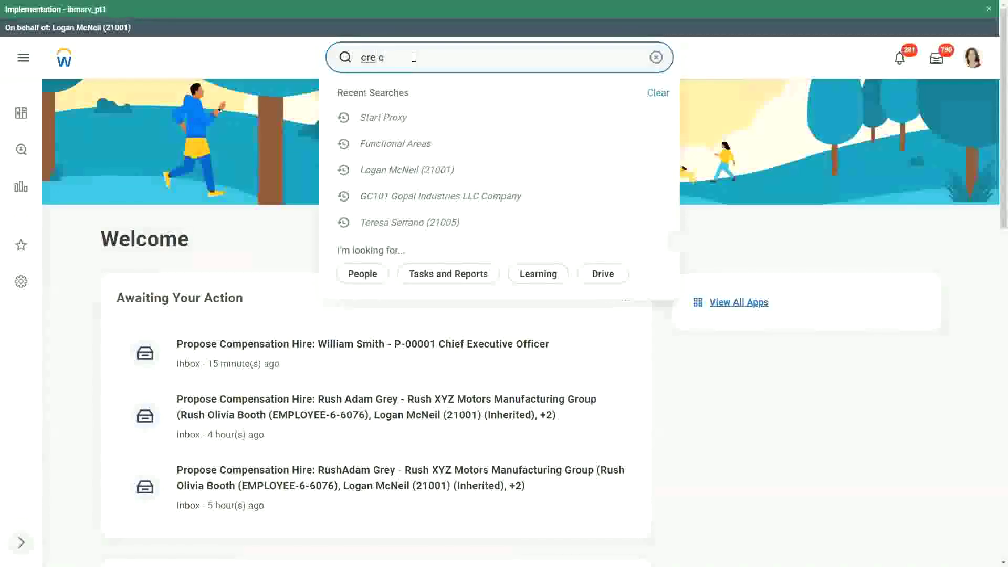
# - Start the Create Calculated Field task and name the new field CF-WW-Eval Exp-Test
pyautogui.write('calc field')
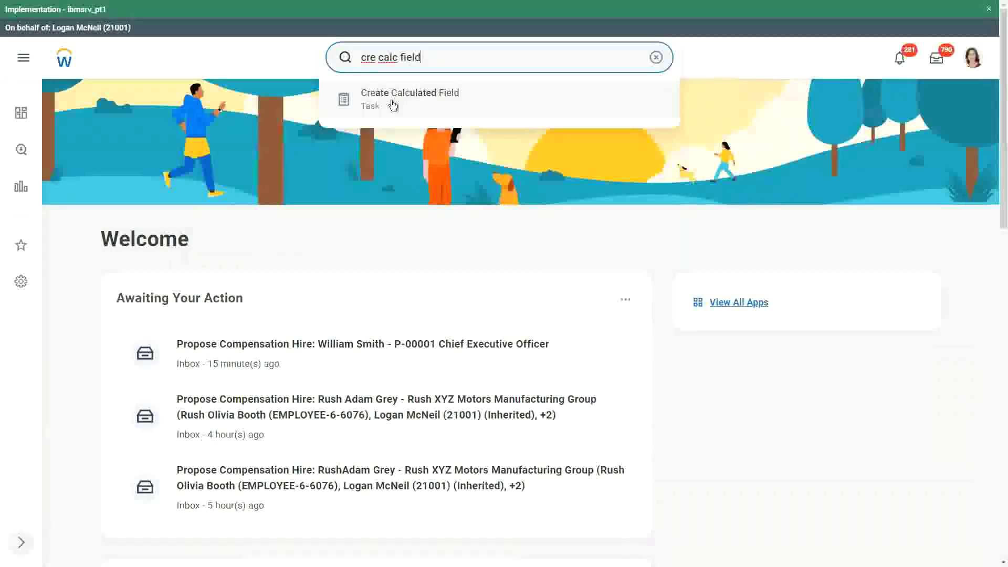
pyautogui.click(392, 100)
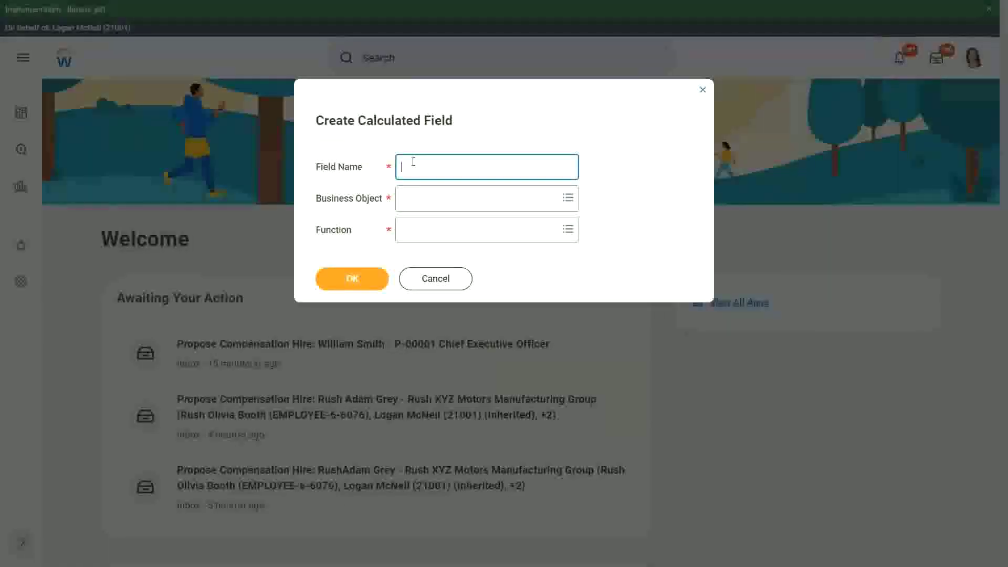
pyautogui.write('CF-WW-')
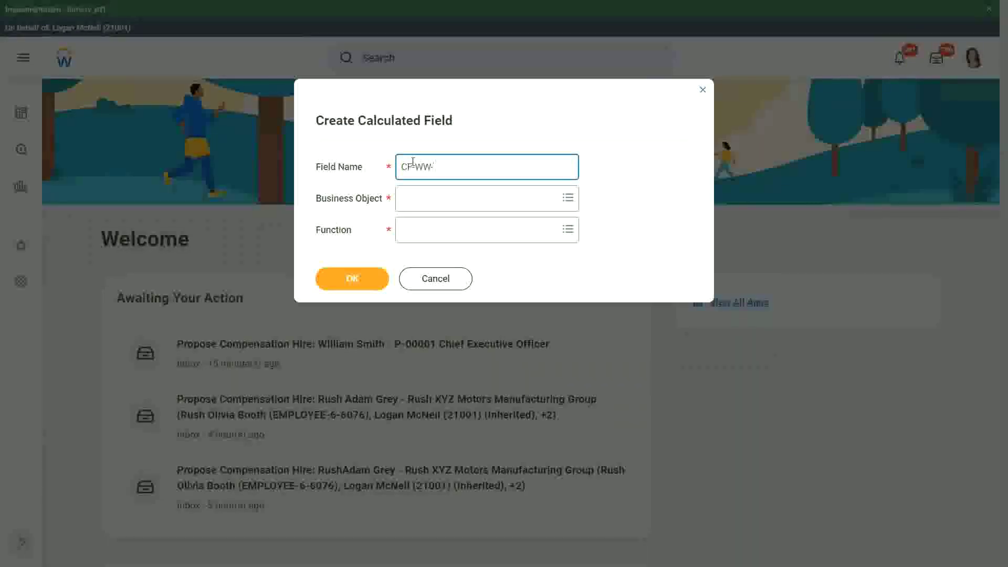
pyautogui.write('Eval Exp -')
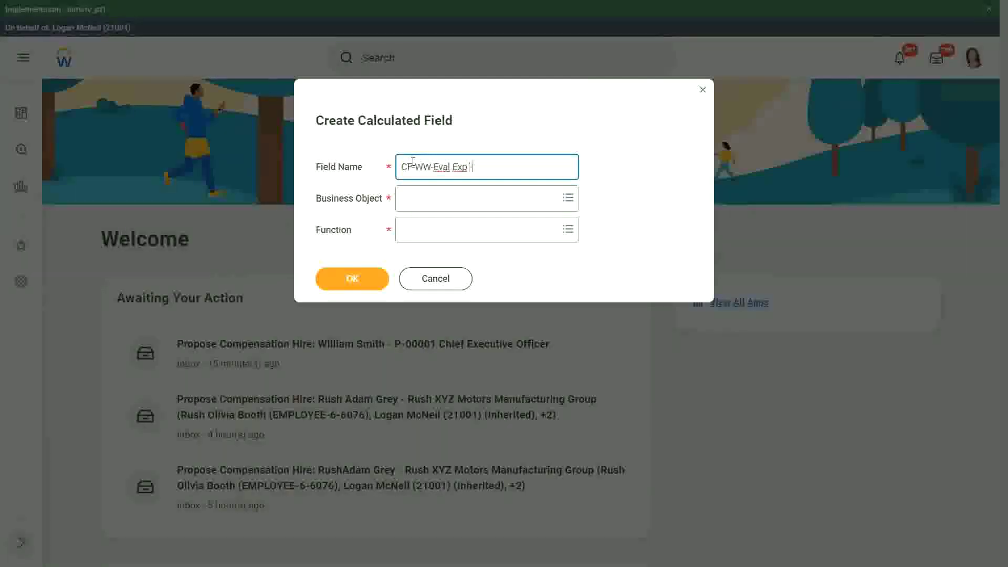
pyautogui.press('BackSpace')
pyautogui.write('-Test')
pyautogui.press('Tab')
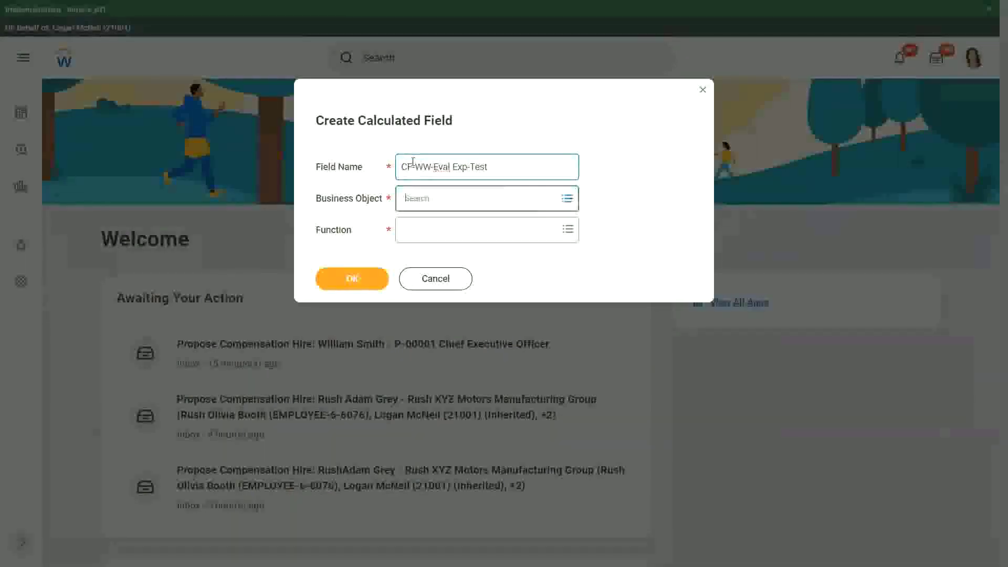
# - Set the calculated field's business object to Worker and function to Evaluate Expression, and continue to its definition
pyautogui.write('worker')
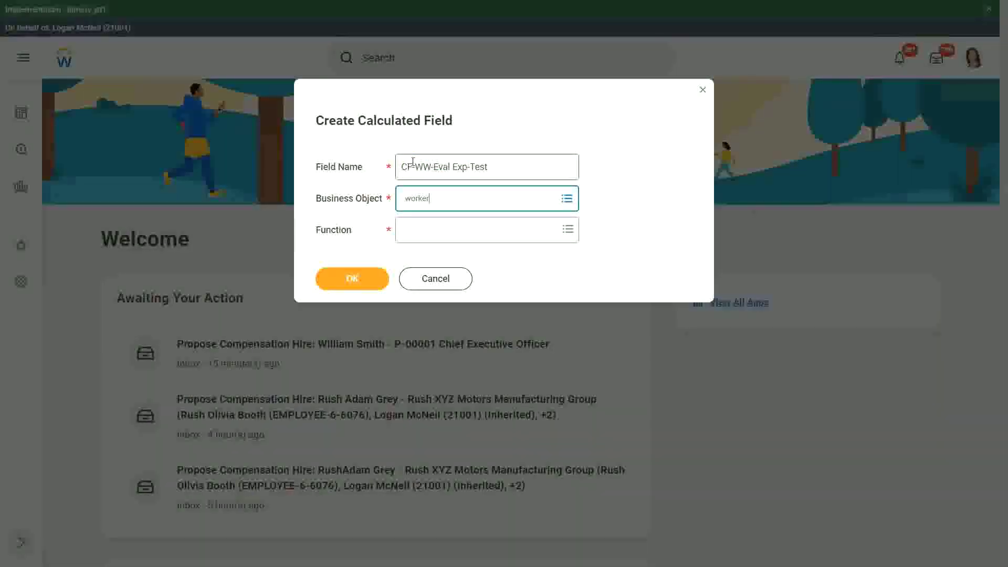
pyautogui.press('Return')
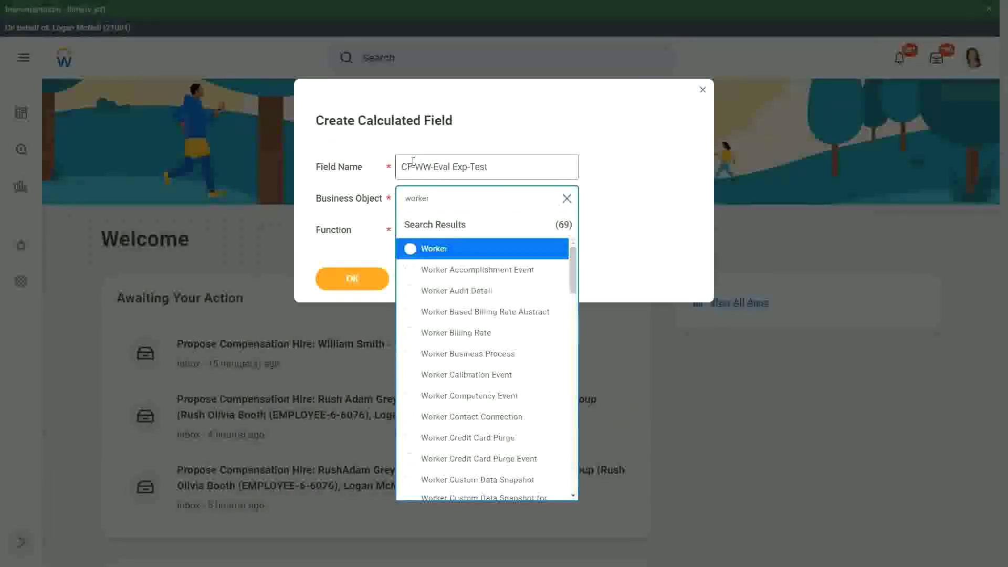
pyautogui.press('Return')
pyautogui.press('Tab')
pyautogui.write('ev')
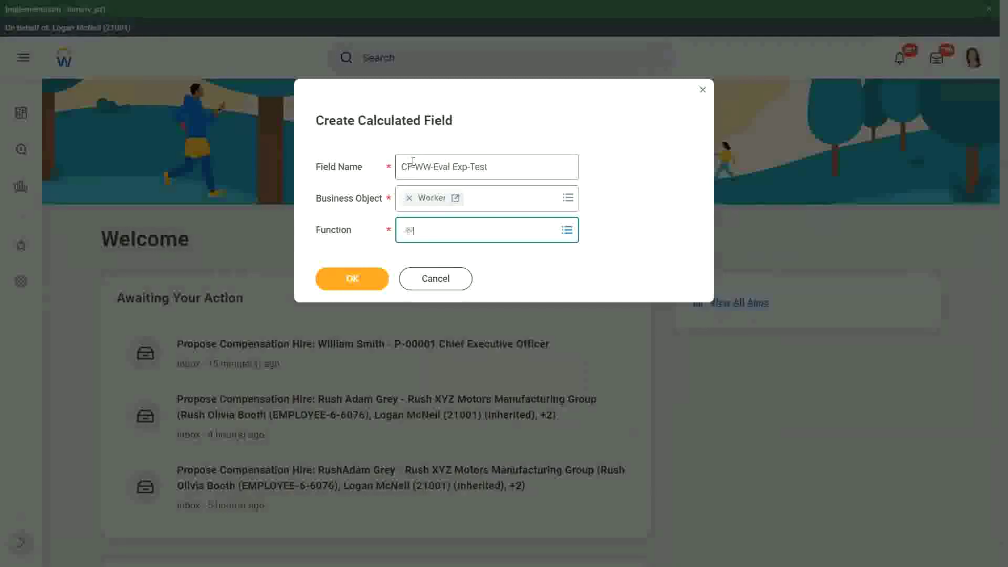
pyautogui.write('al exp')
pyautogui.press('Return')
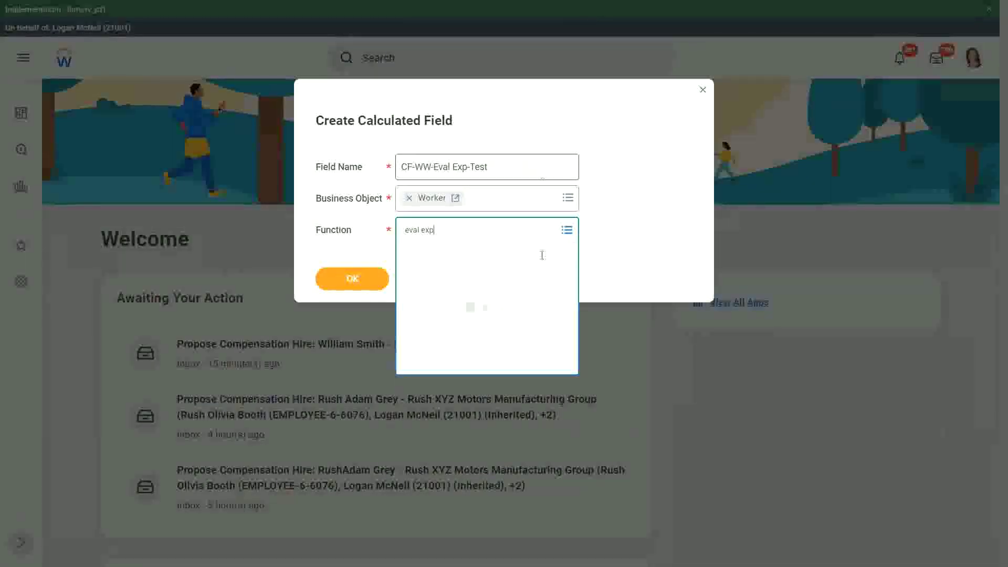
pyautogui.click(425, 281)
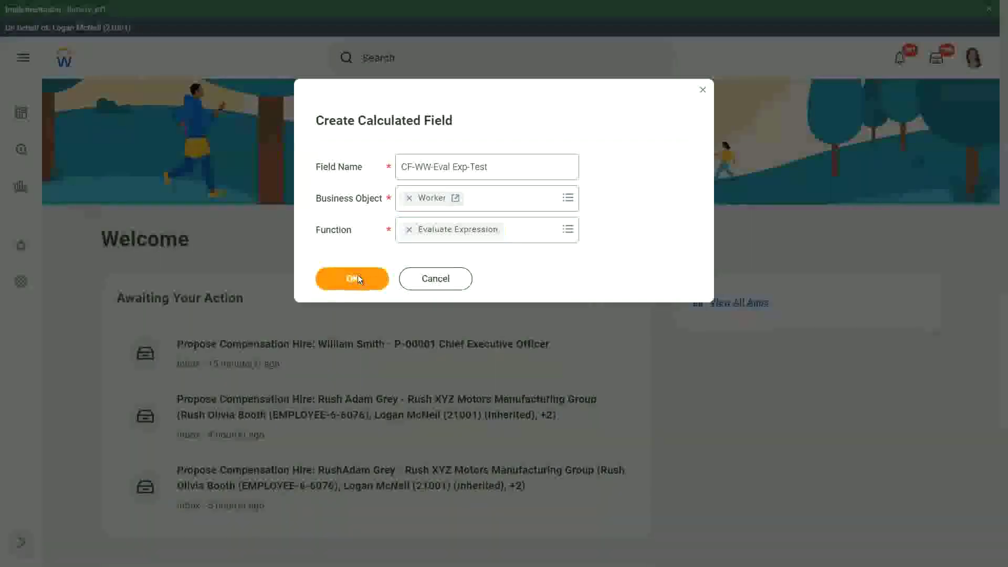
pyautogui.click(358, 278)
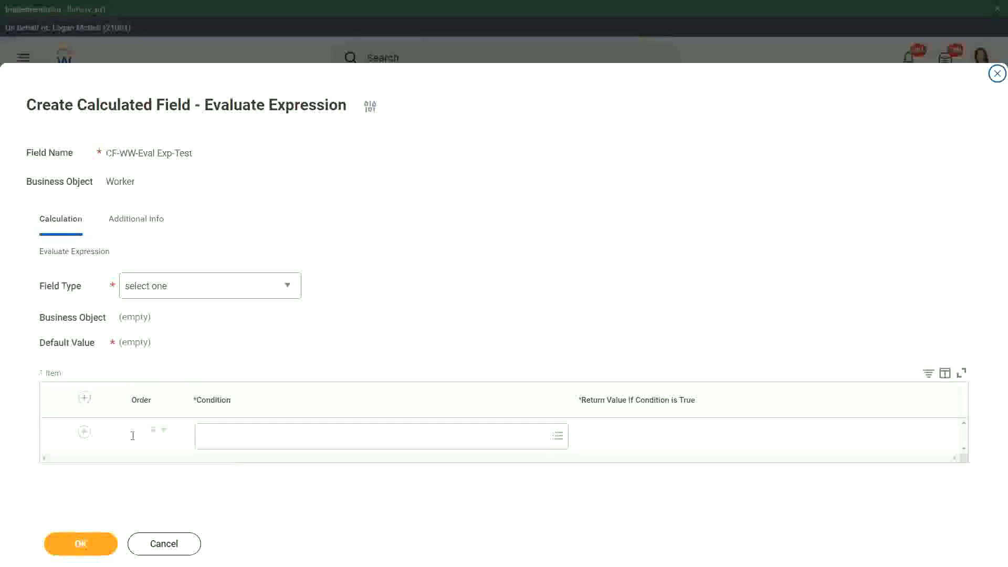
# - Annotate the first row's Condition field with the on-screen text "Boolean or a T/F field"
pyautogui.moveTo(225, 423)
pyautogui.mouseDown()
pyautogui.moveTo(229, 435)
pyautogui.moveTo(244, 425)
pyautogui.moveTo(234, 423)
pyautogui.moveTo(238, 433)
pyautogui.mouseUp()
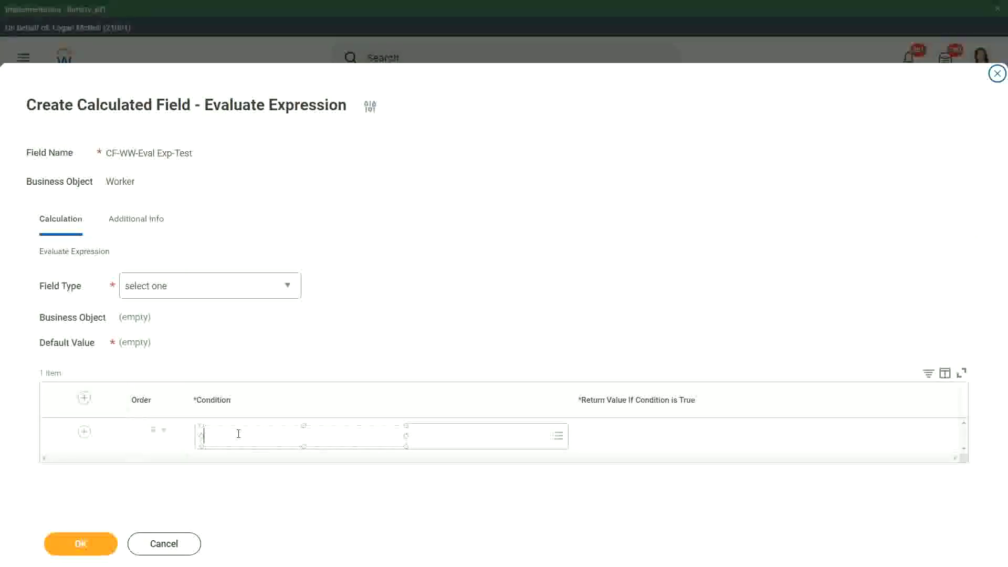
pyautogui.write('Boo')
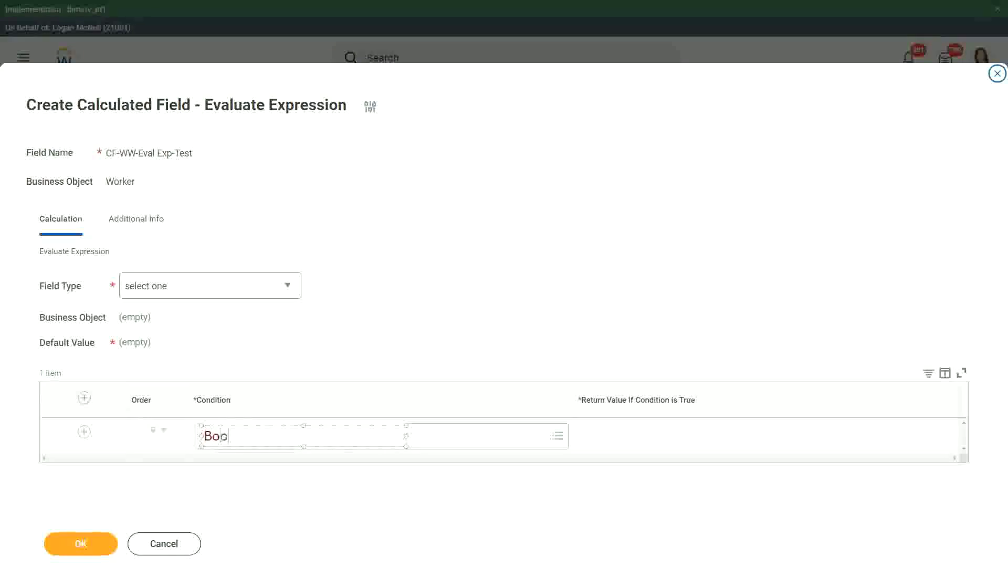
pyautogui.write('lean or a T/F')
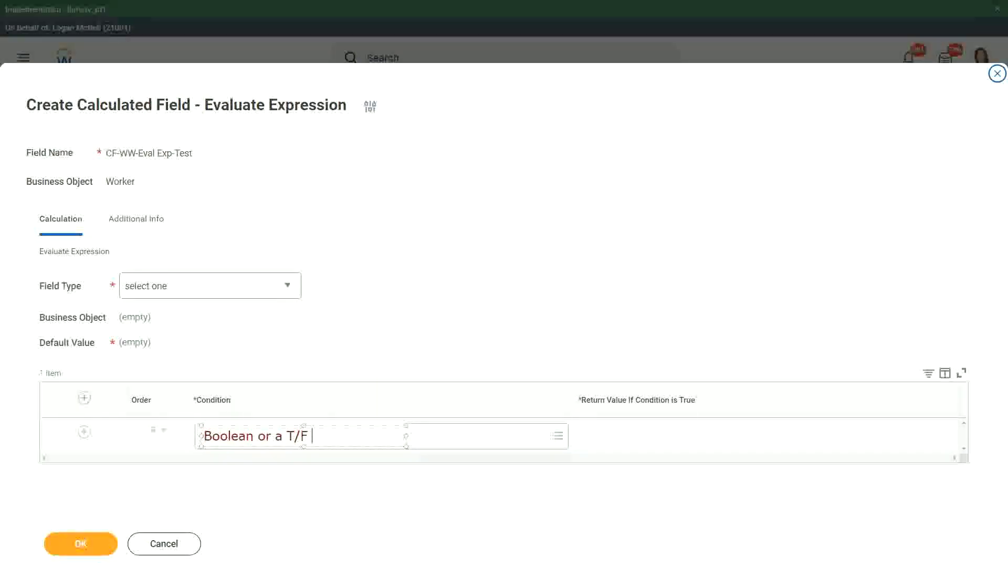
pyautogui.write(' field')
pyautogui.click(350, 334)
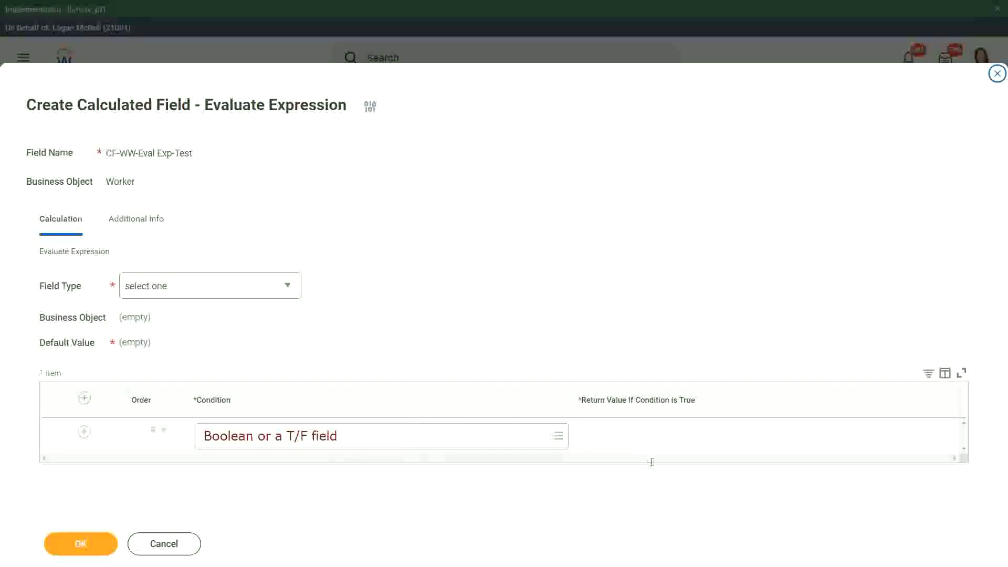
# - Annotate the Return Value If Condition is True cell with "Another Calc Field that gives the result", widened to fit one line
pyautogui.click(582, 437)
pyautogui.write('Another Calc Field')
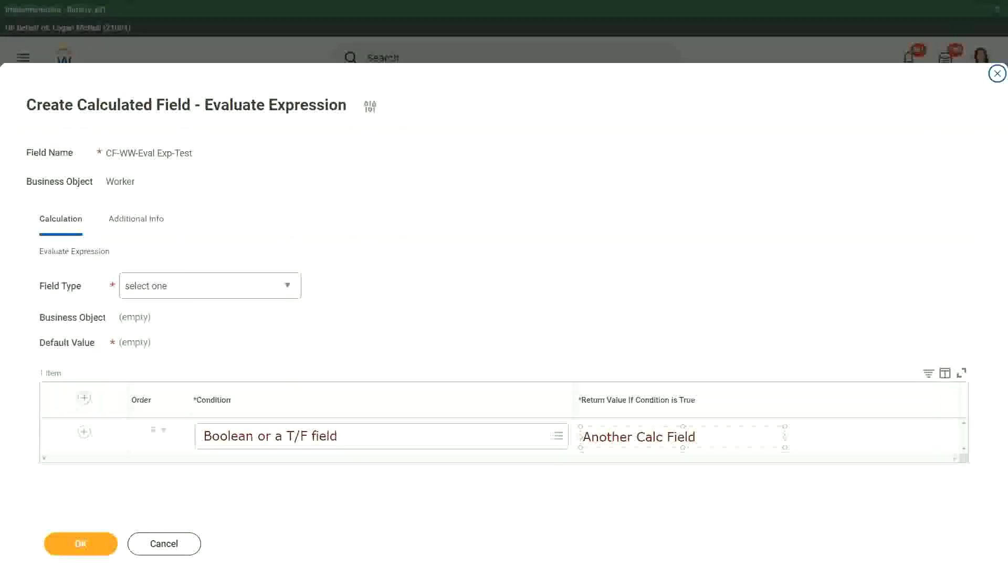
pyautogui.write(' that gives the result')
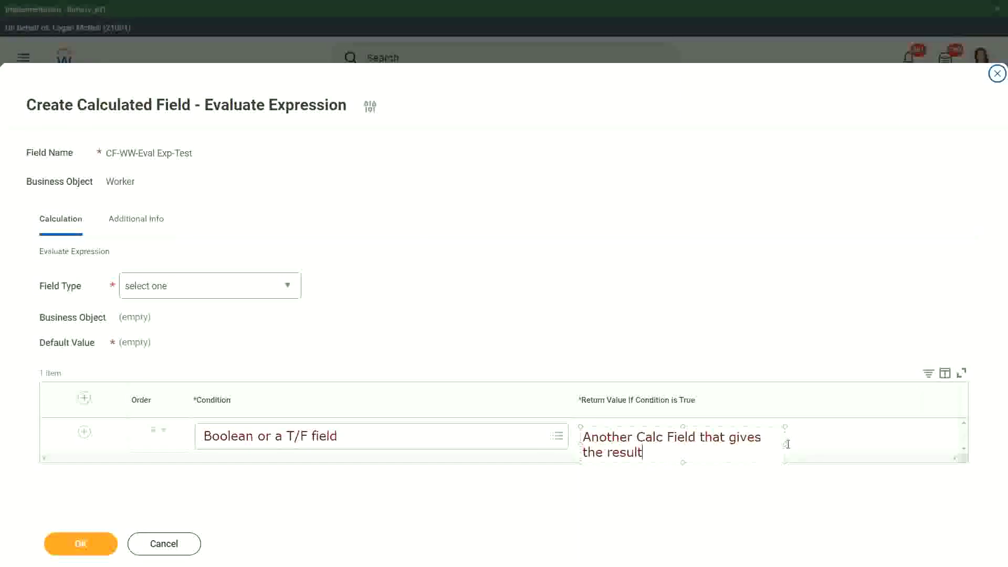
pyautogui.moveTo(785, 444); pyautogui.dragTo(872, 436)
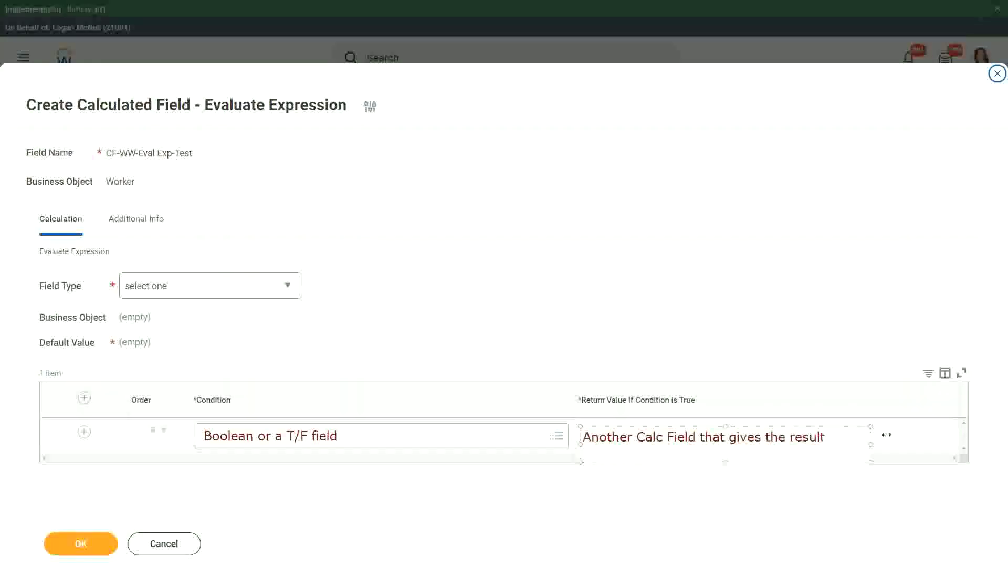
pyautogui.click(561, 486)
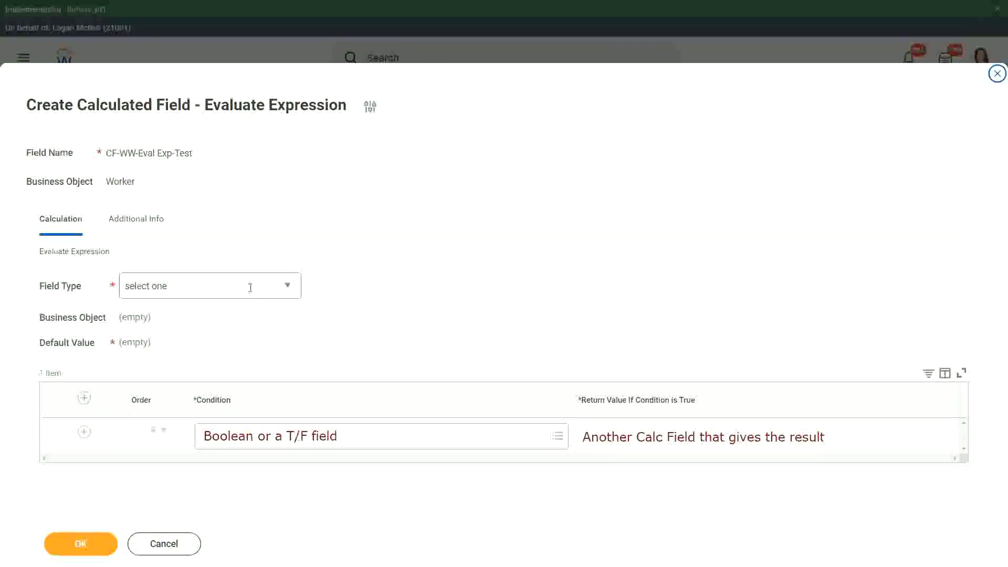
# - Set the Evaluate Expression field type to Text
pyautogui.click(292, 284)
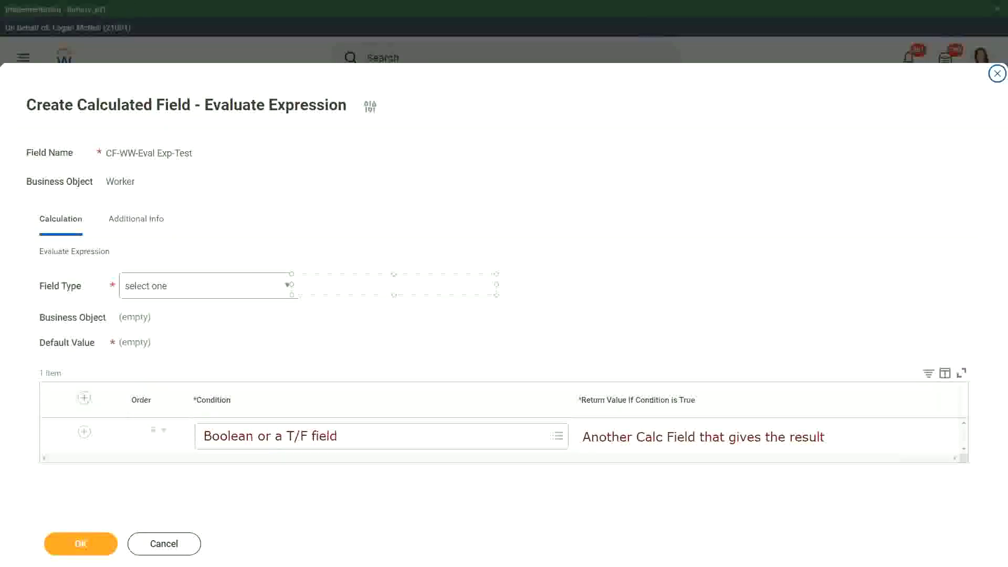
pyautogui.press('Escape')
pyautogui.click(290, 285)
pyautogui.click(289, 286)
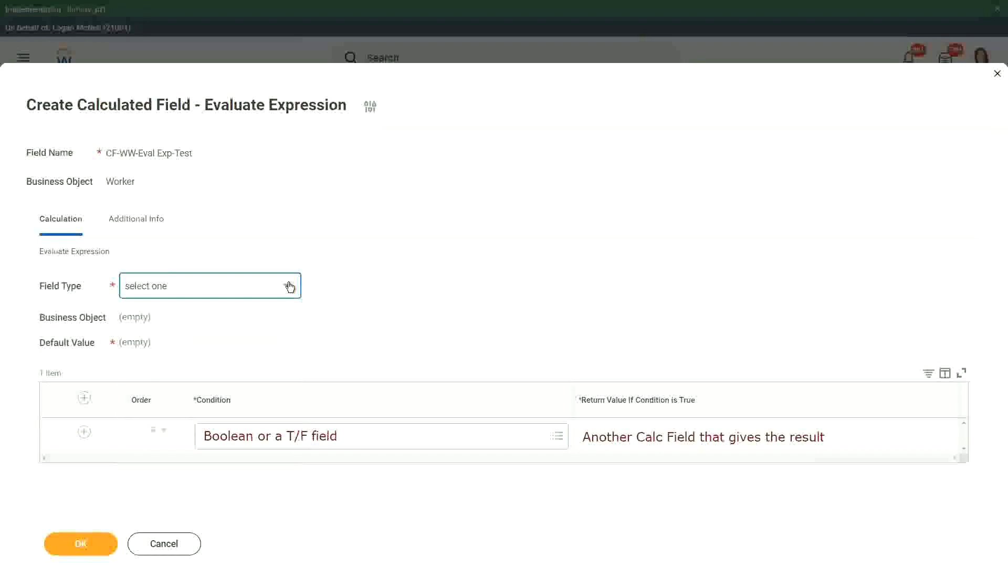
pyautogui.click(289, 286)
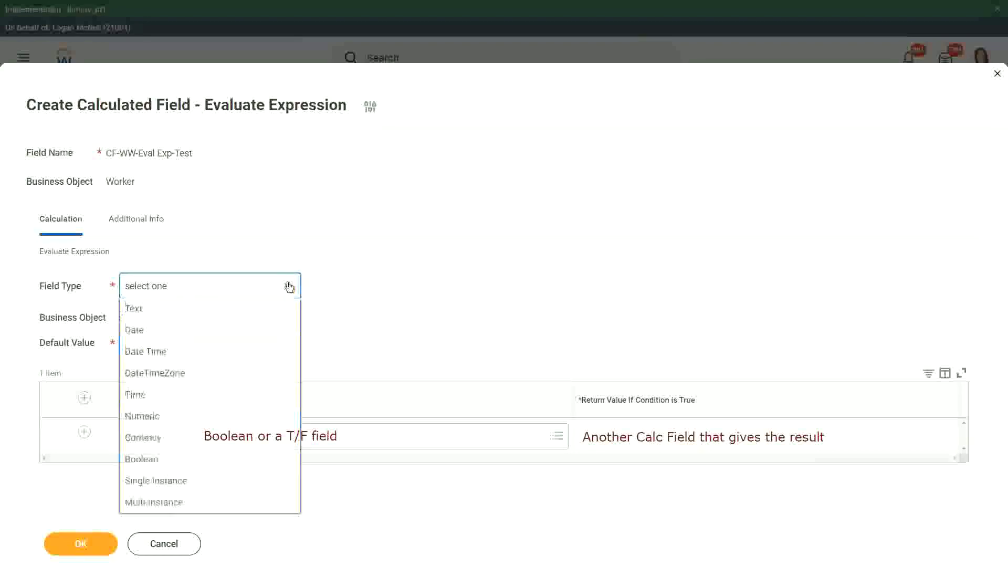
pyautogui.click(140, 331)
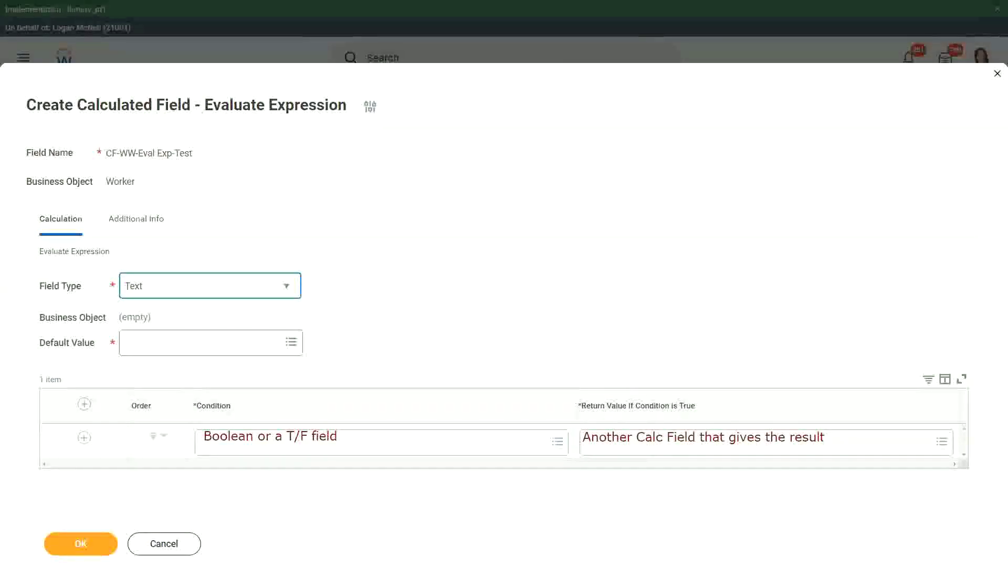
# - Annotate the Default Value field with the on-screen text "Some Default Value" and position it inside the field
pyautogui.click(136, 342)
pyautogui.write('S')
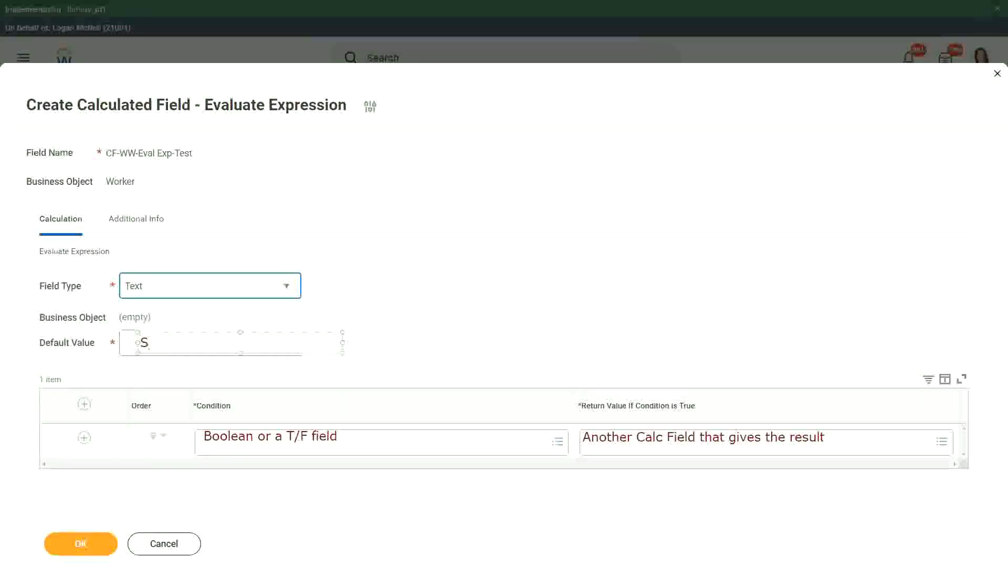
pyautogui.write('ome De')
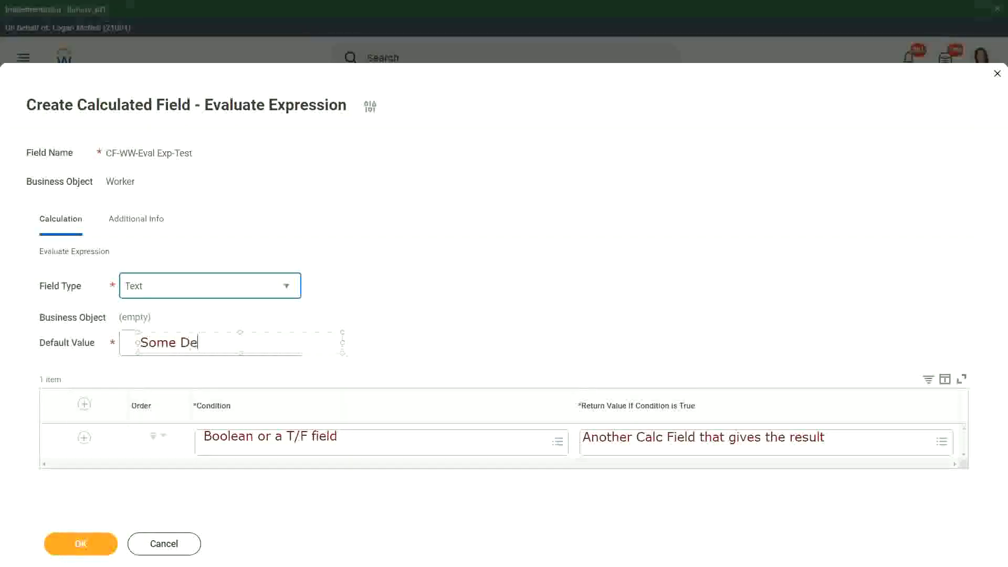
pyautogui.write('fault Value')
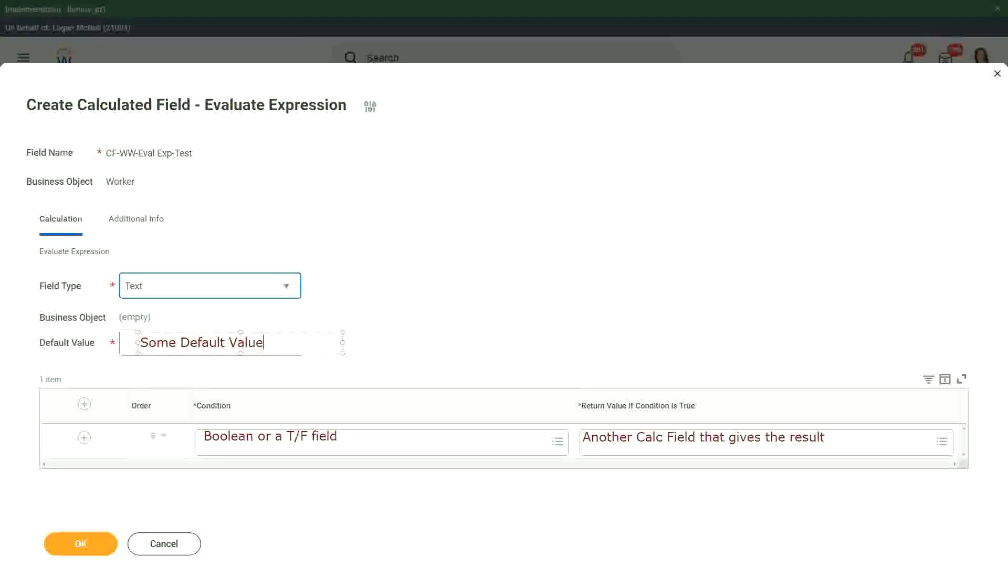
pyautogui.moveTo(250, 332); pyautogui.dragTo(244, 331)
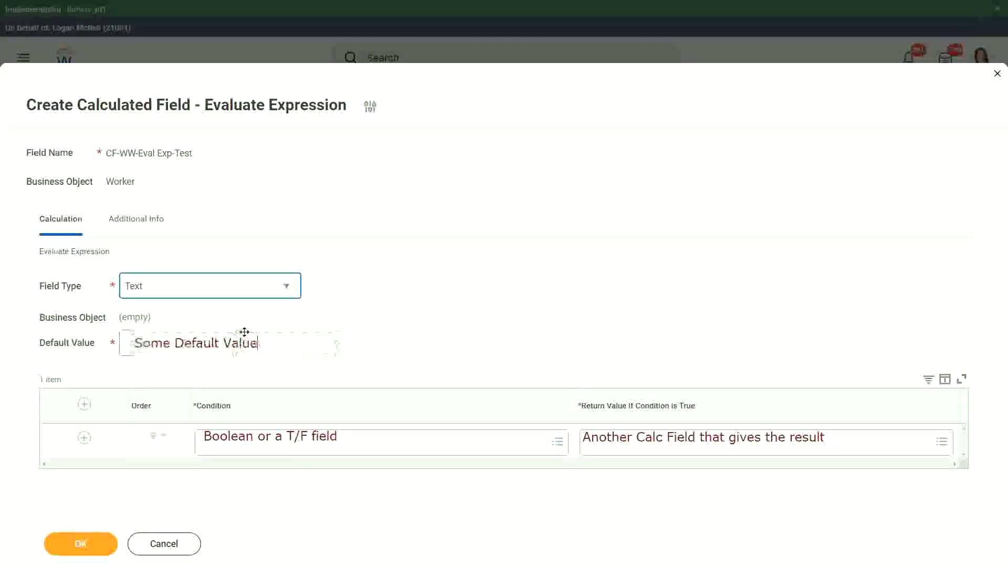
pyautogui.click(417, 333)
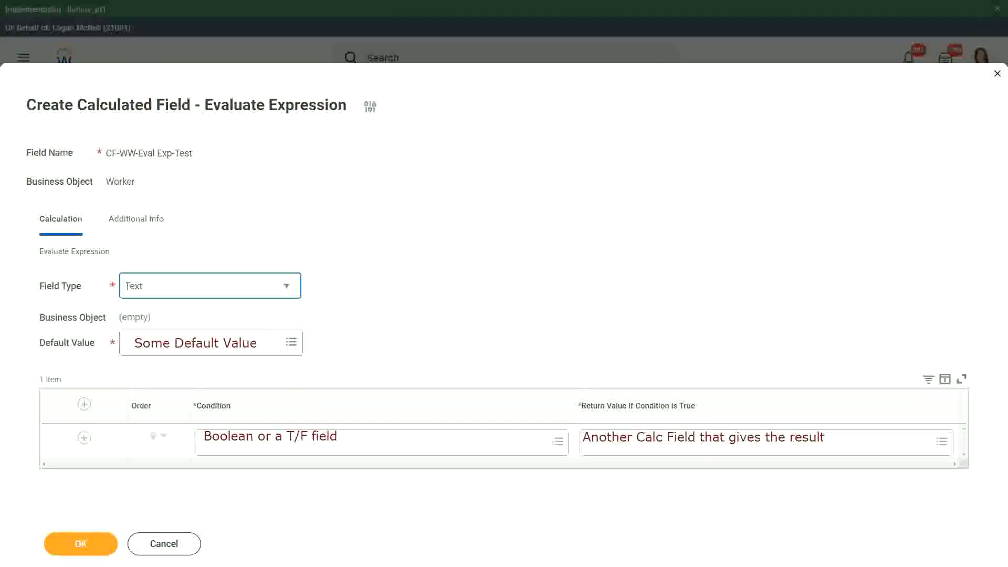
# - Replace the return value annotation with "Type in the value that you want in the output", widened to fit one line
pyautogui.click(661, 432)
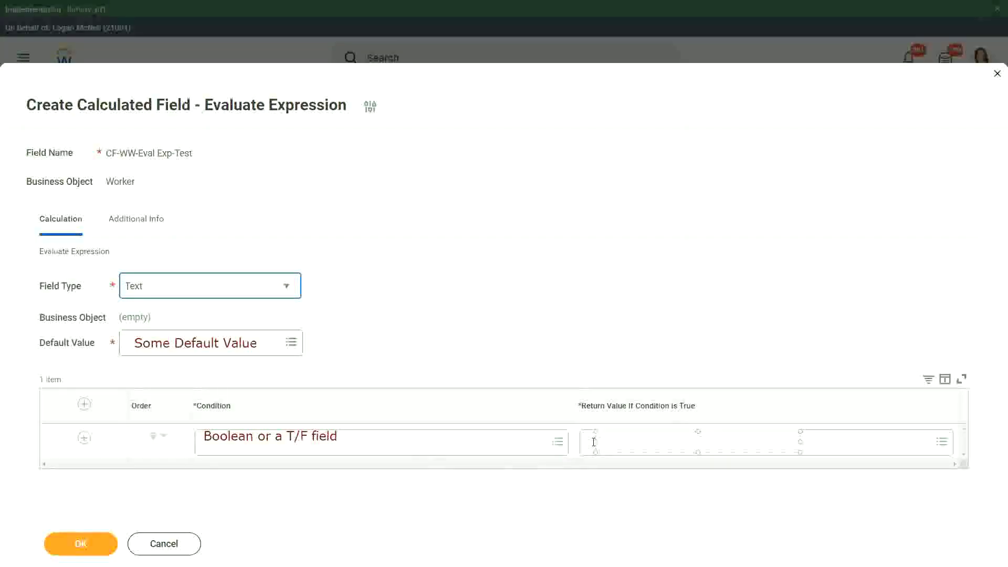
pyautogui.write('Type in the value that you ')
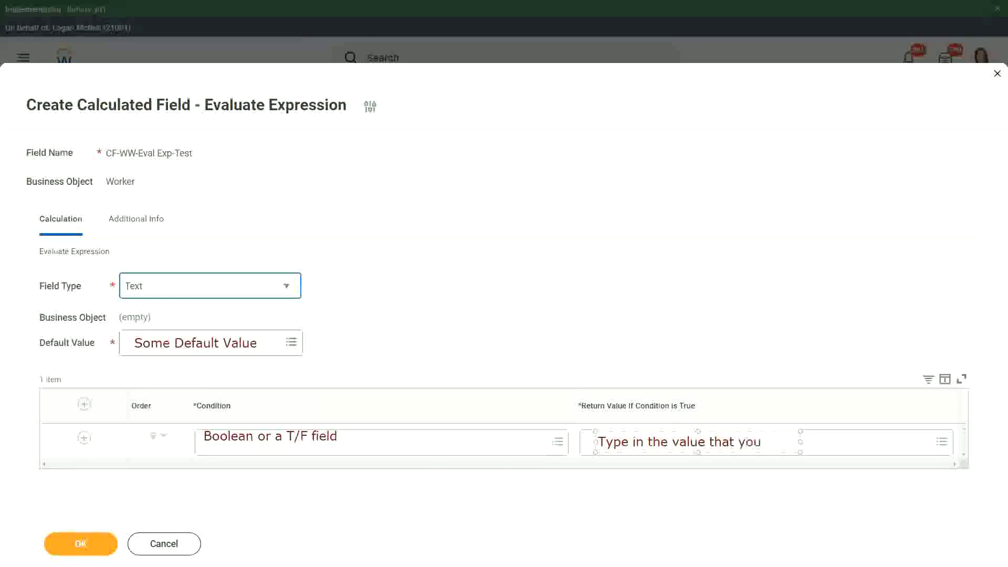
pyautogui.write('want in the o')
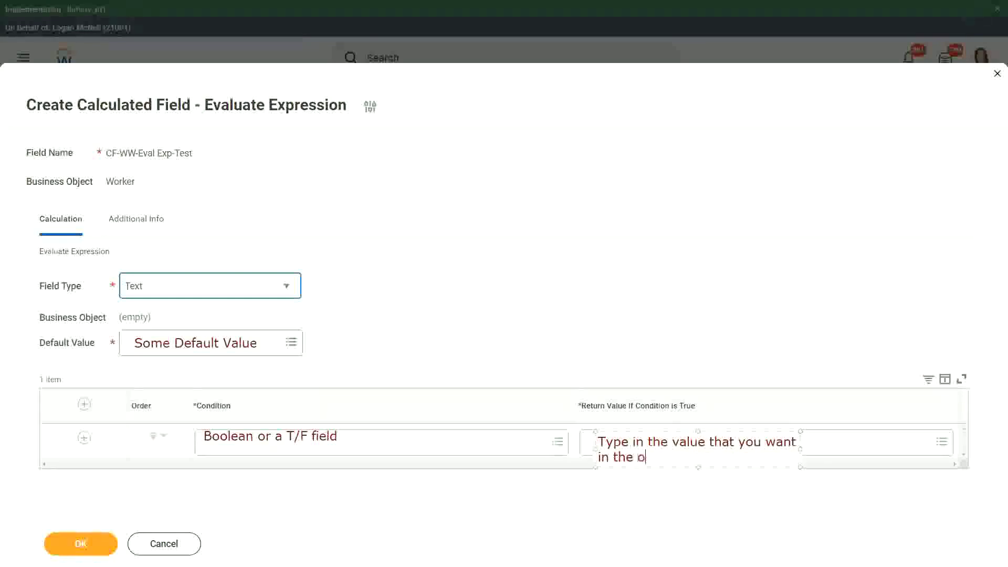
pyautogui.write('utput')
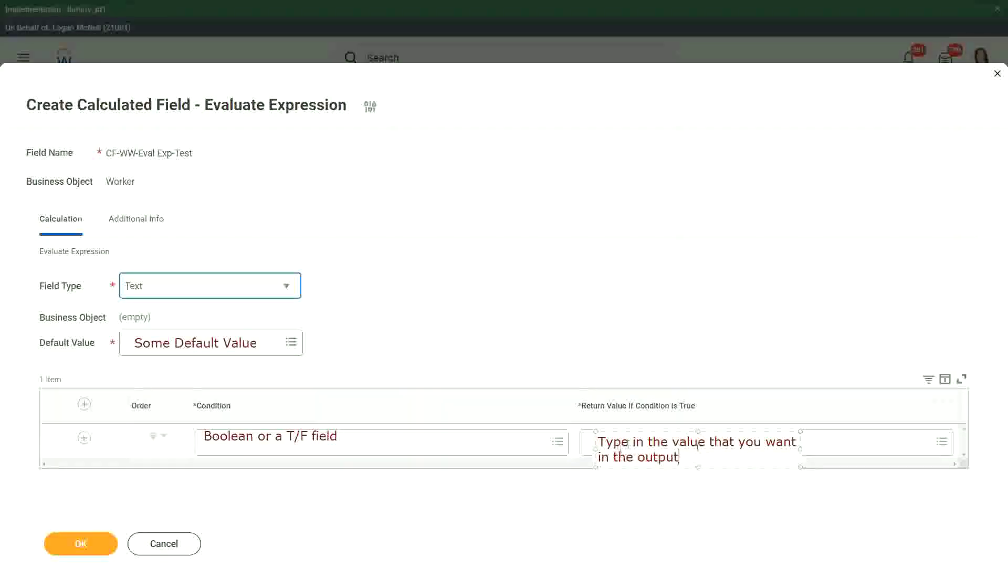
pyautogui.moveTo(799, 448); pyautogui.dragTo(923, 448)
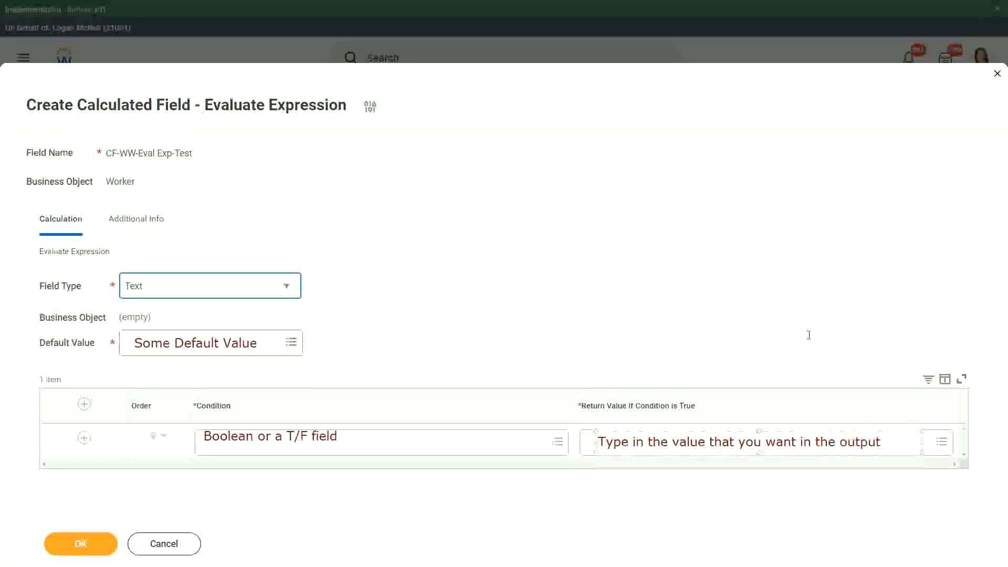
pyautogui.click(793, 317)
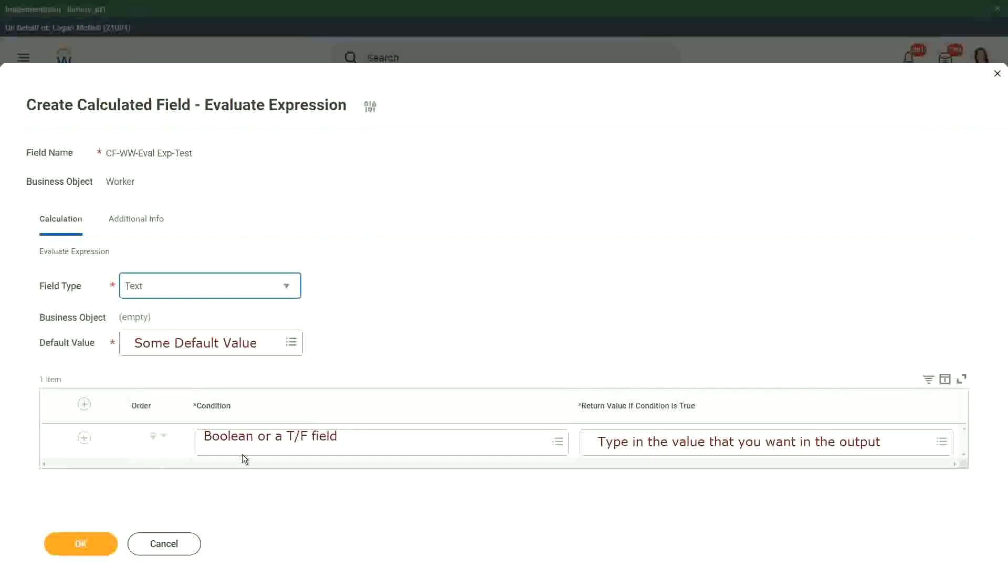
# - Cancel the calculated field, discard its changes, and close the Implementation environment banner
pyautogui.click(165, 545)
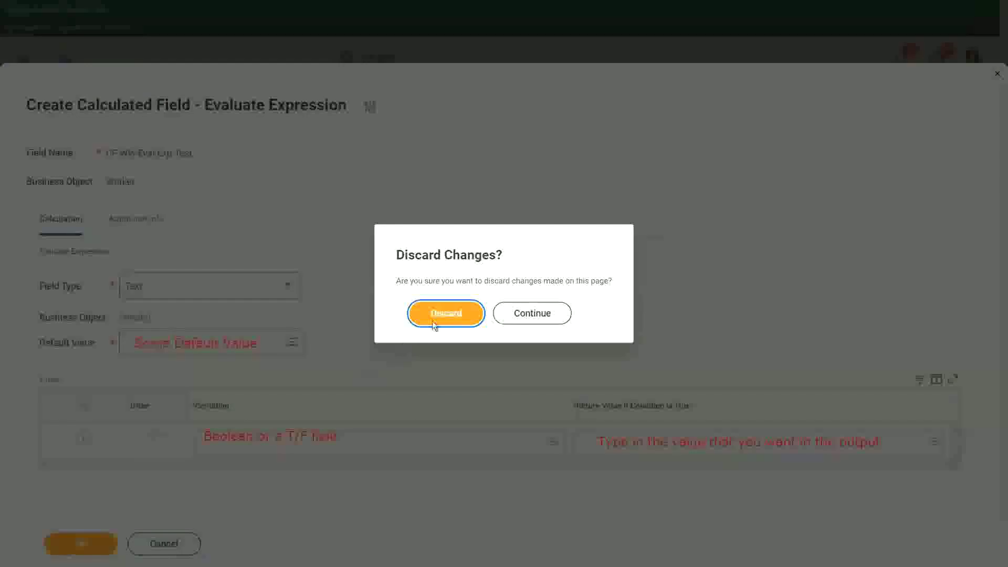
pyautogui.click(452, 314)
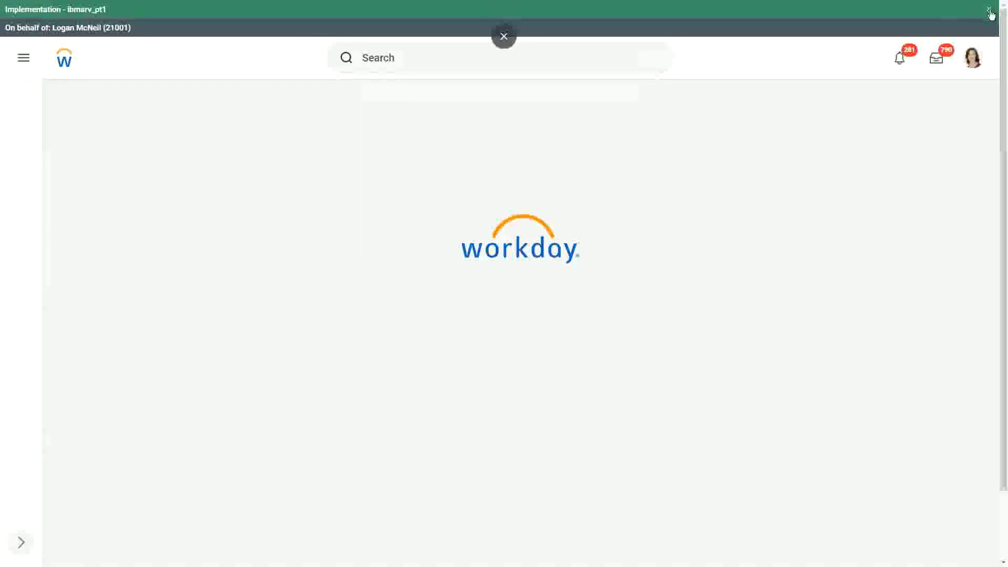
pyautogui.click(989, 11)
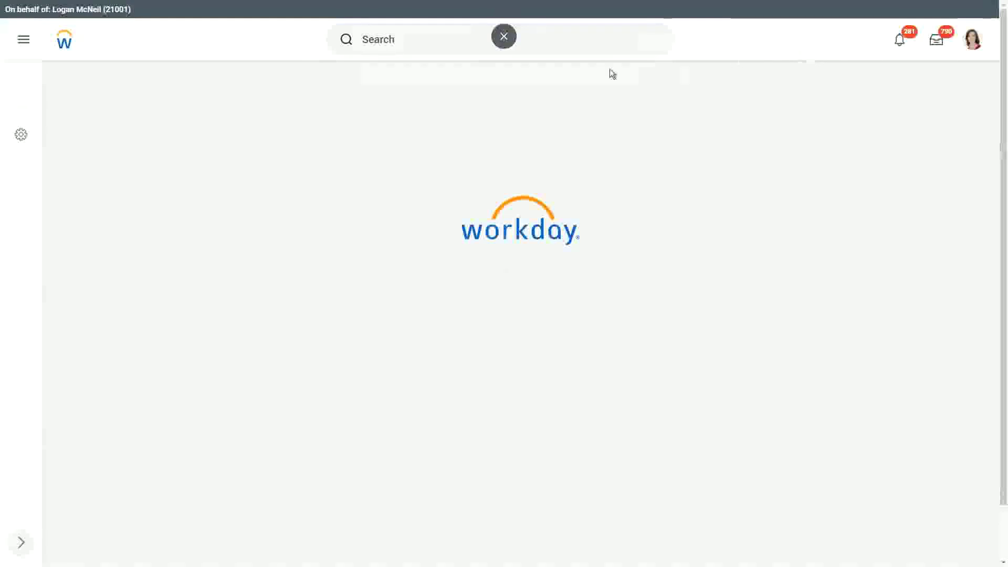